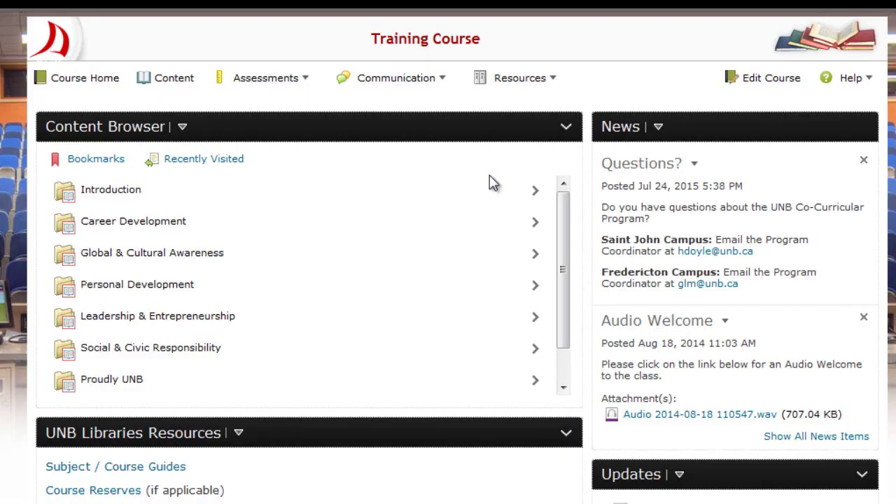
- Go to the Training Course's Discussions List from Communication and expand the New menu
left_click(389, 92)
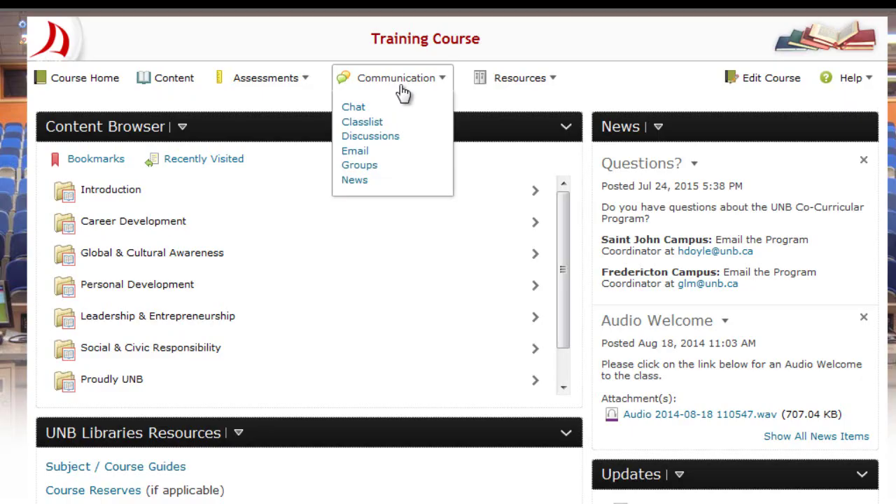
left_click(382, 145)
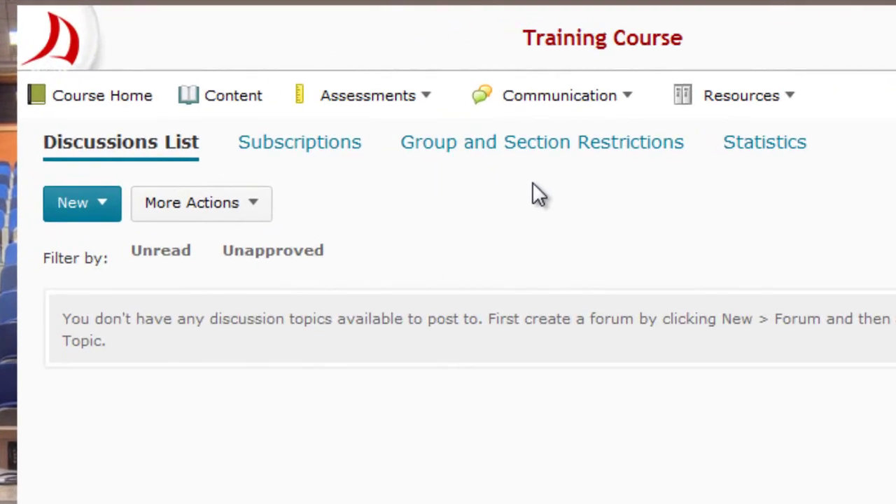
left_click(96, 205)
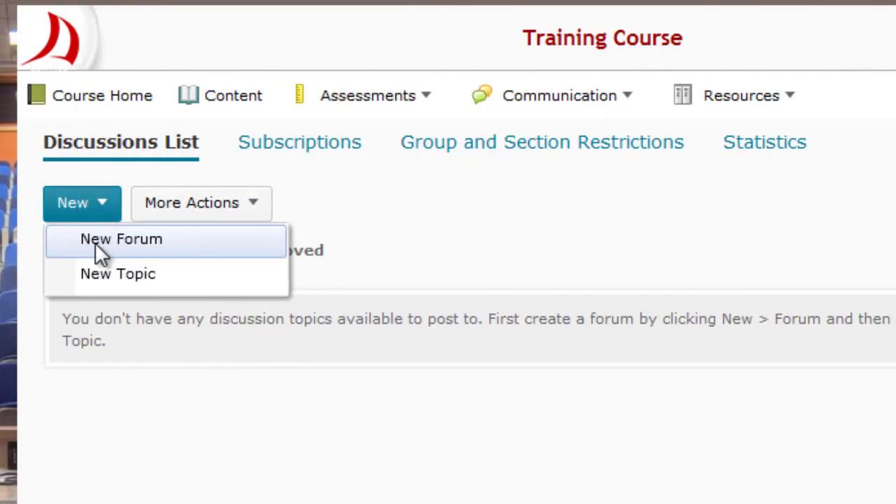
- Create a new forum and enter the title 'Introduce Yourself to the Class'
left_click(94, 242)
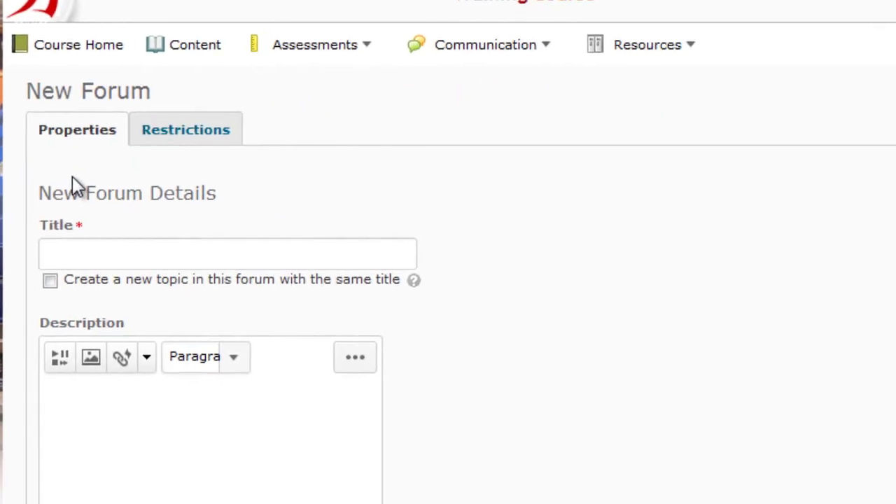
scroll(256, 183, "down", 2)
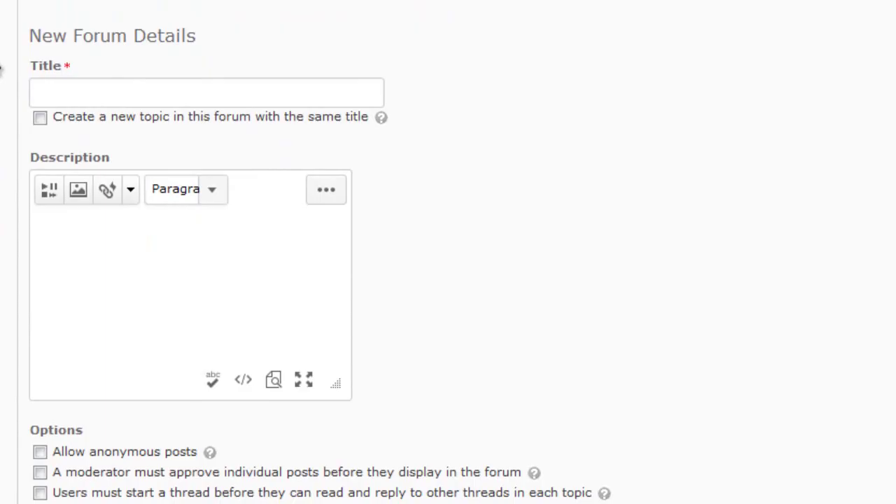
left_click(86, 90)
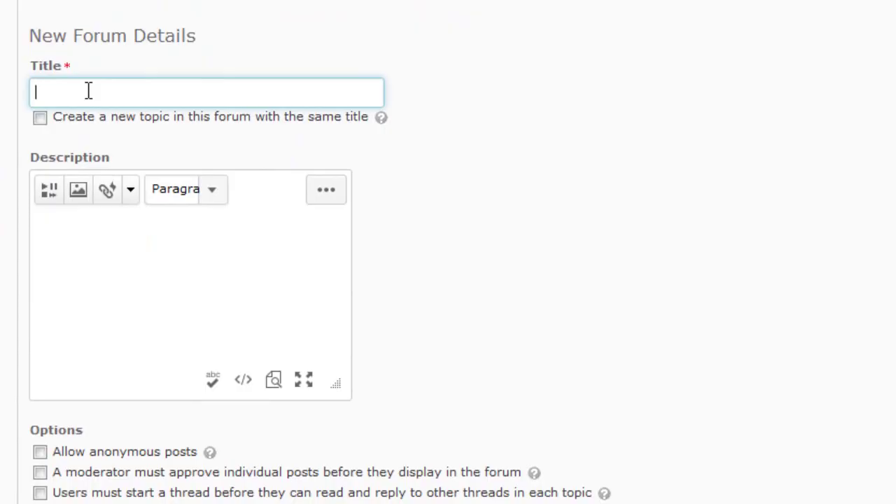
type("Introduce Yourself ")
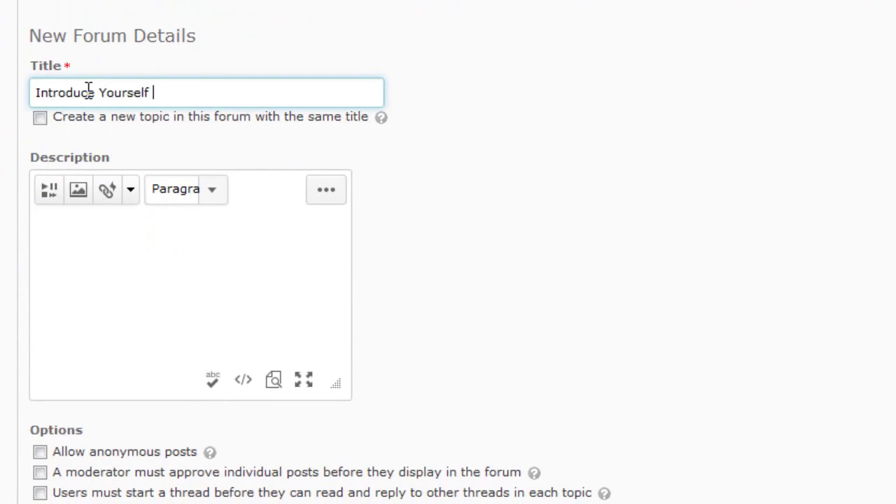
type("to the Class")
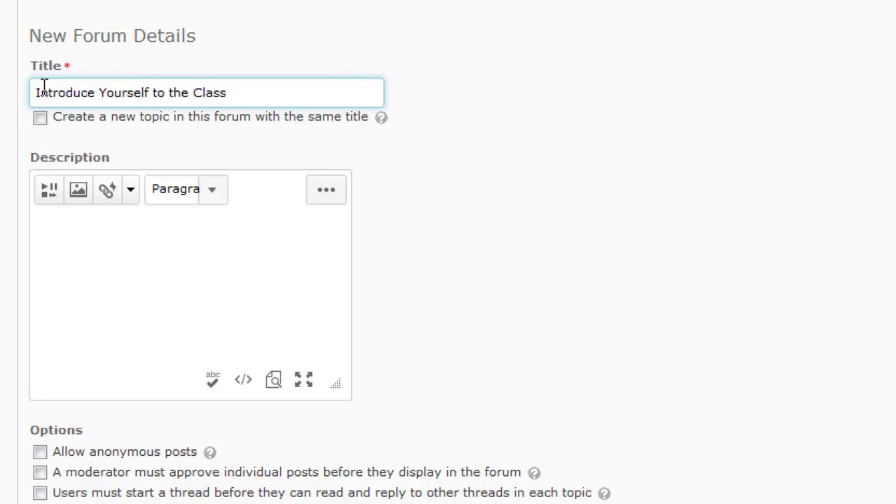
left_click(62, 130)
- Highlight the 'Create a new topic in this forum with the same title' option and the forum title
left_click_drag(60, 119, 395, 130)
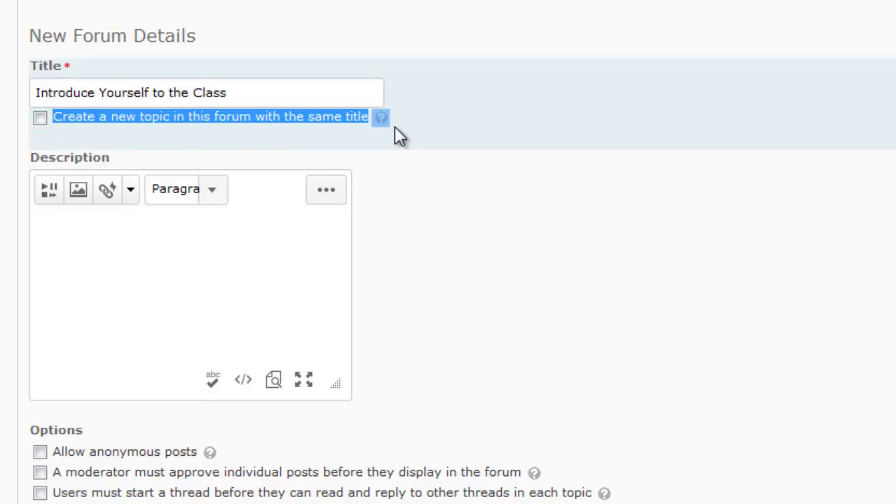
left_click(467, 140)
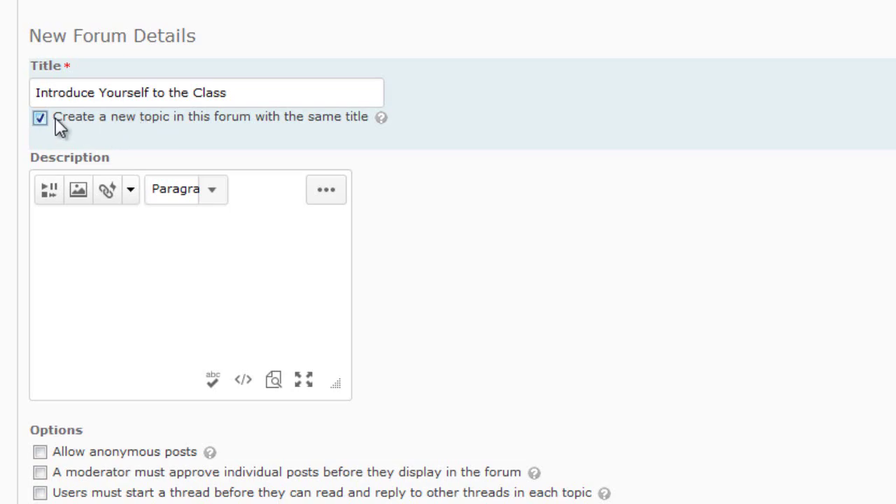
left_click_drag(55, 117, 365, 135)
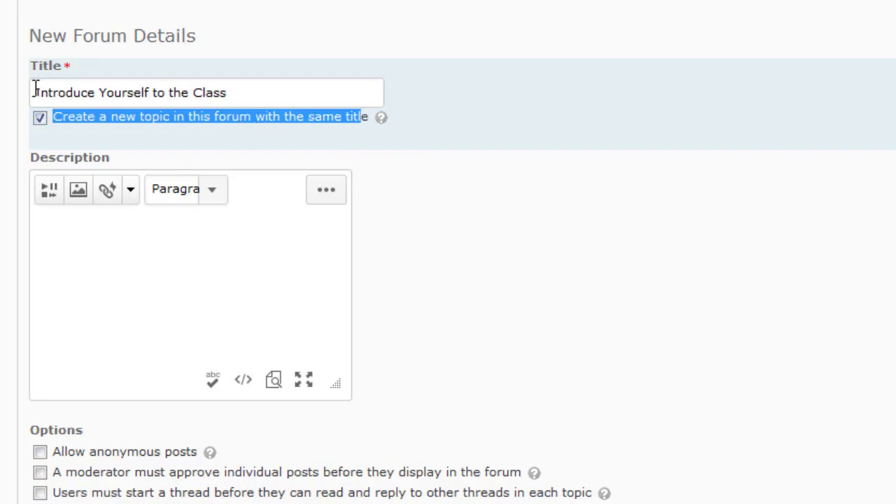
left_click_drag(37, 90, 238, 86)
left_click(281, 90)
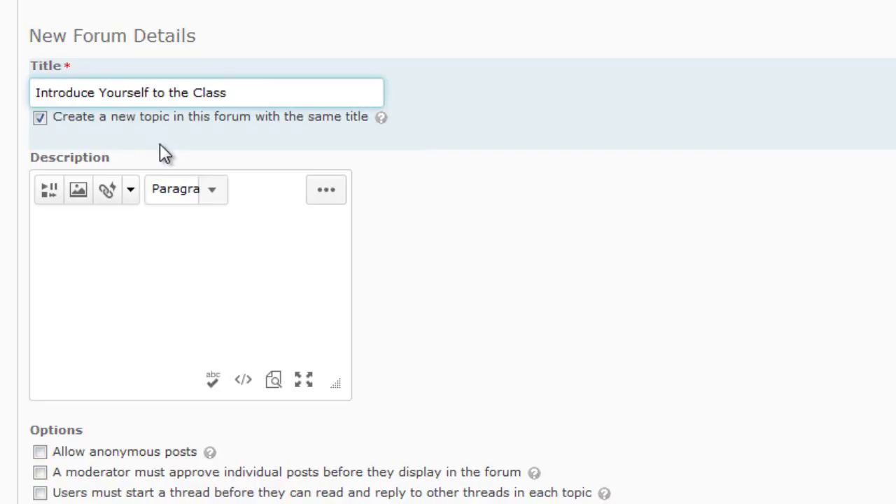
left_click(476, 226)
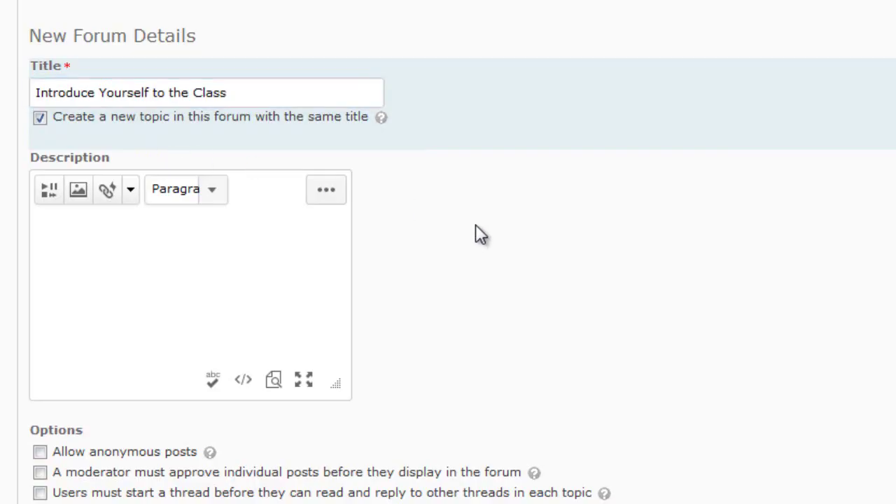
left_click(55, 294)
scroll(154, 336, "down", 4)
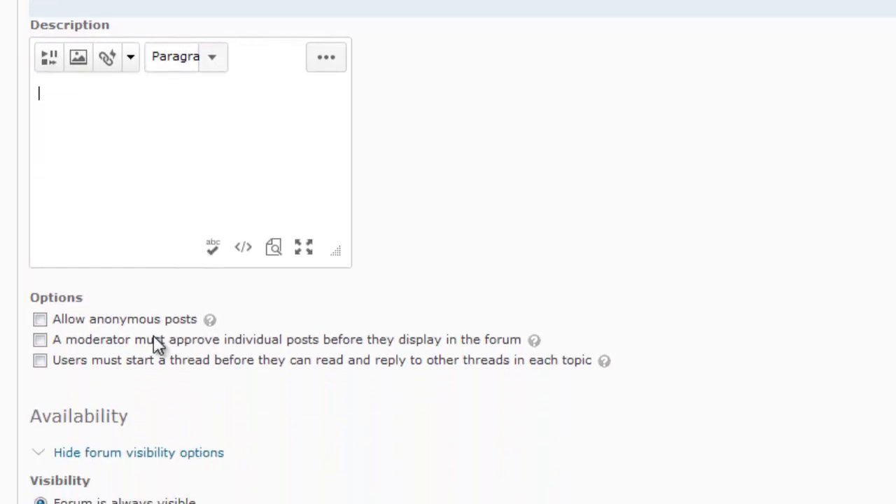
left_click_drag(29, 188, 186, 209)
left_click(126, 184)
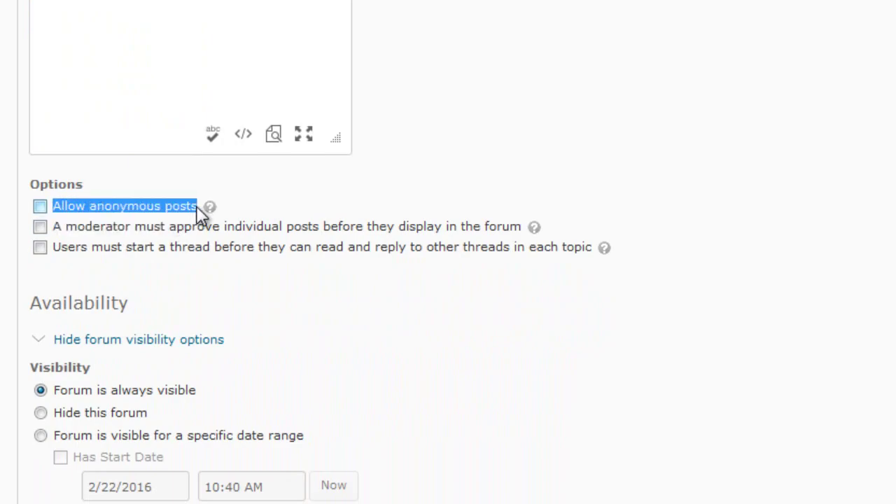
left_click(136, 180)
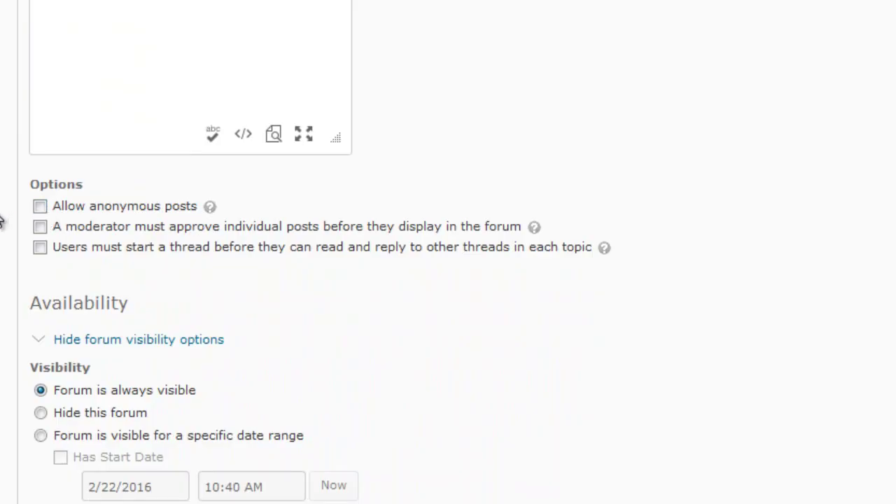
left_click_drag(50, 227, 188, 237)
left_click_drag(254, 239, 516, 233)
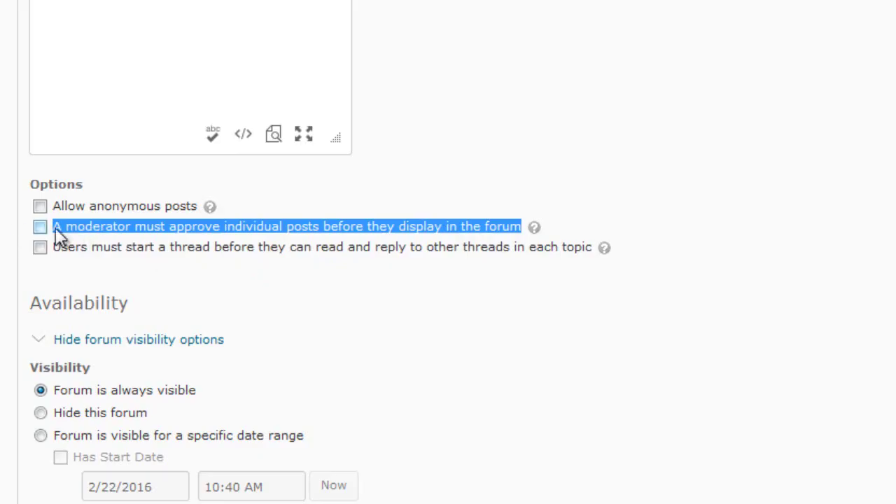
left_click(278, 188)
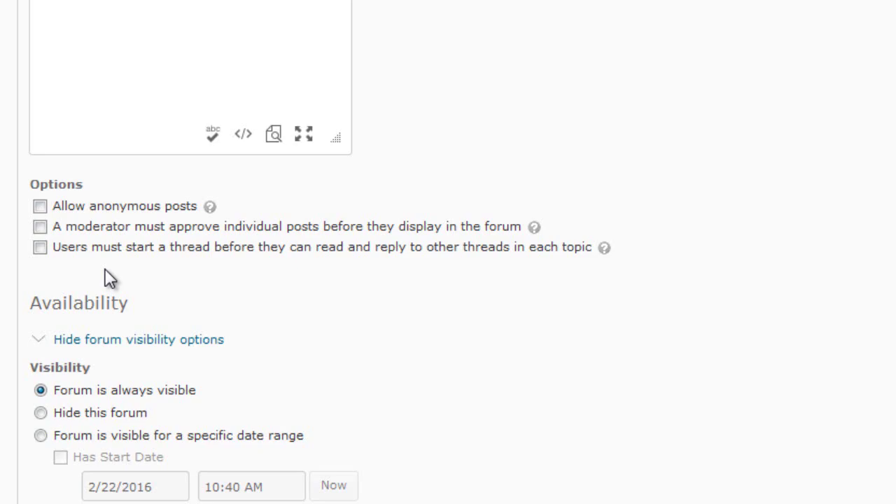
left_click_drag(56, 252, 602, 258)
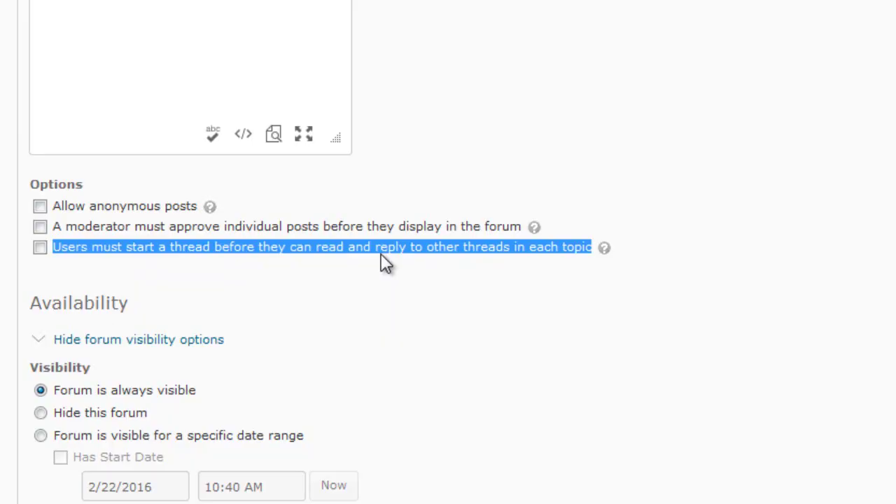
left_click(292, 269)
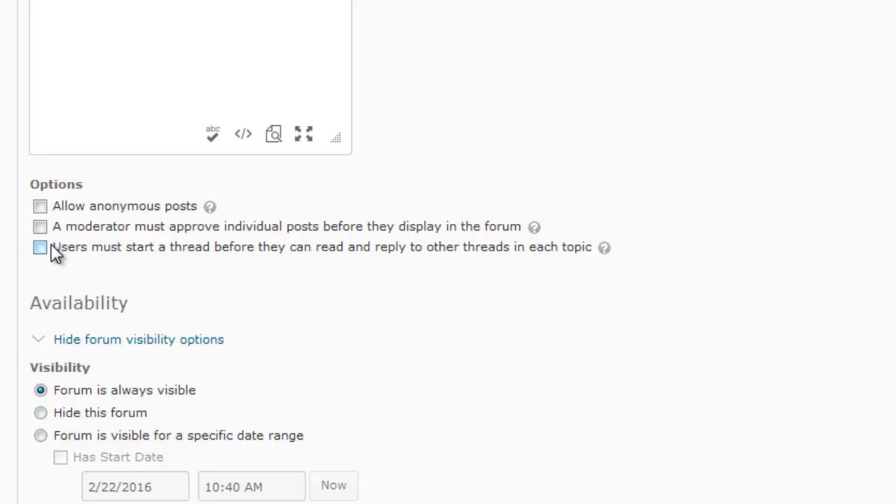
left_click_drag(51, 245, 586, 266)
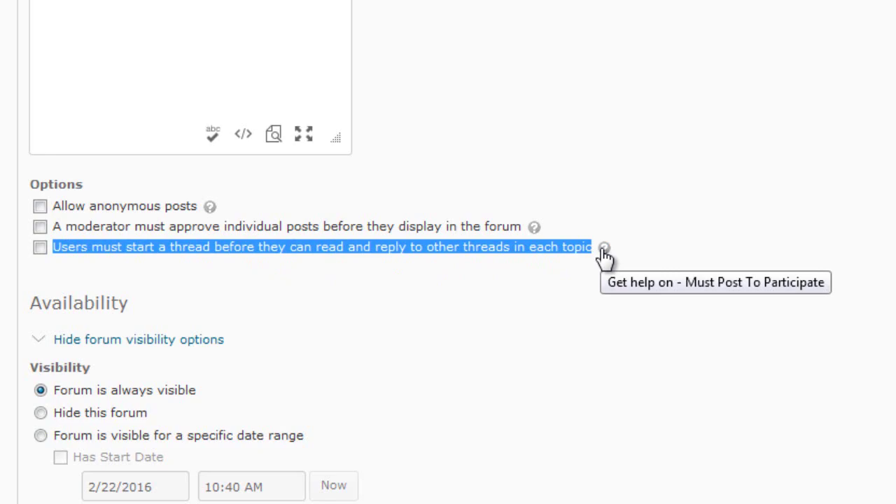
left_click(402, 331)
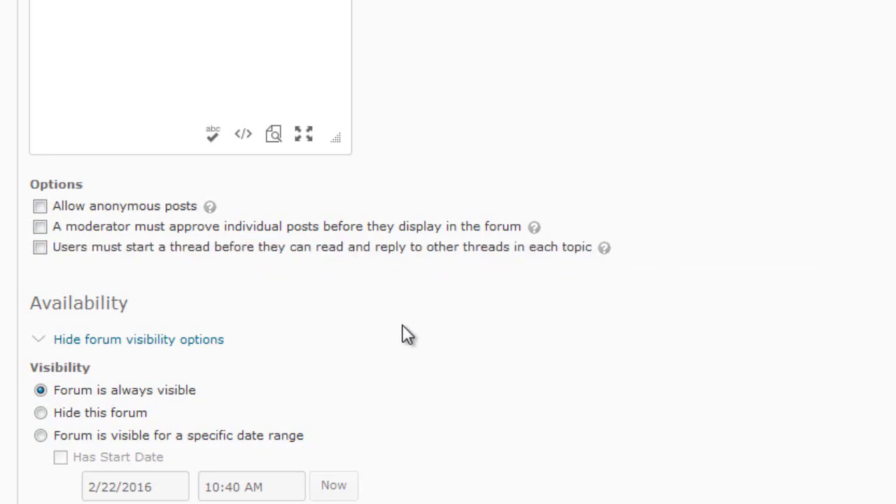
scroll(372, 347, "down", 1)
scroll(374, 346, "down", 3)
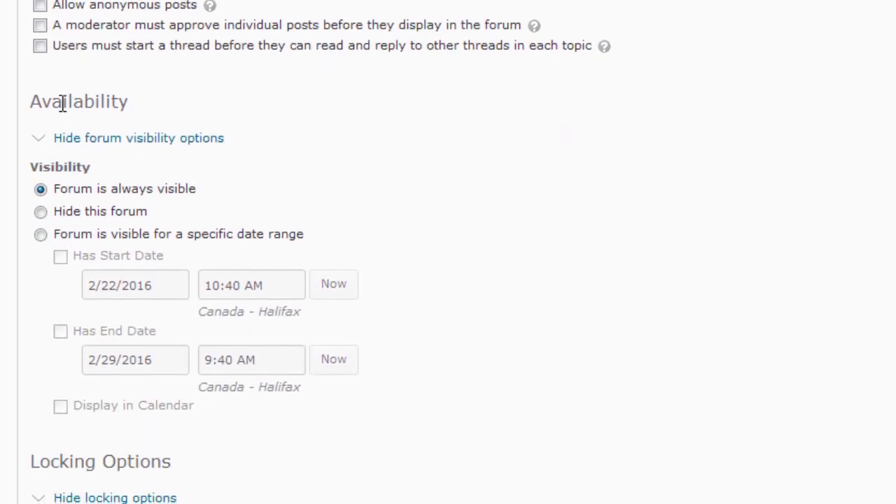
left_click_drag(31, 103, 150, 112)
left_click(150, 112)
left_click(92, 138)
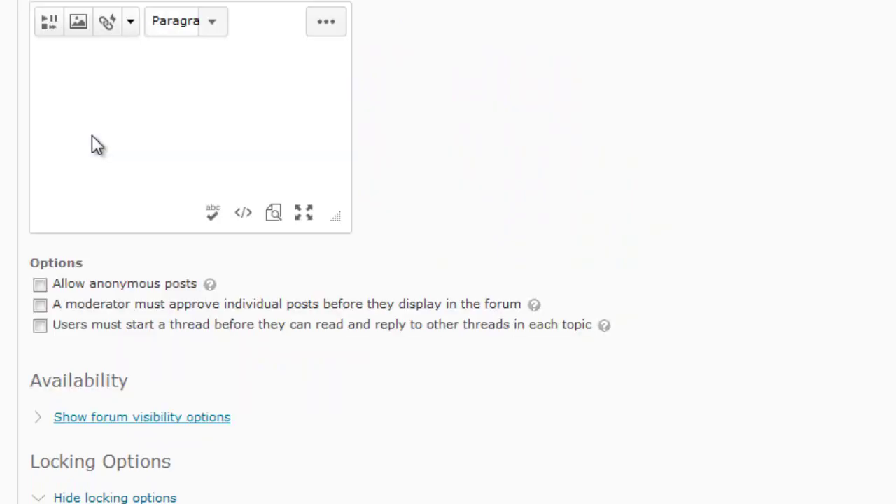
left_click(108, 418)
scroll(184, 430, "down", 2)
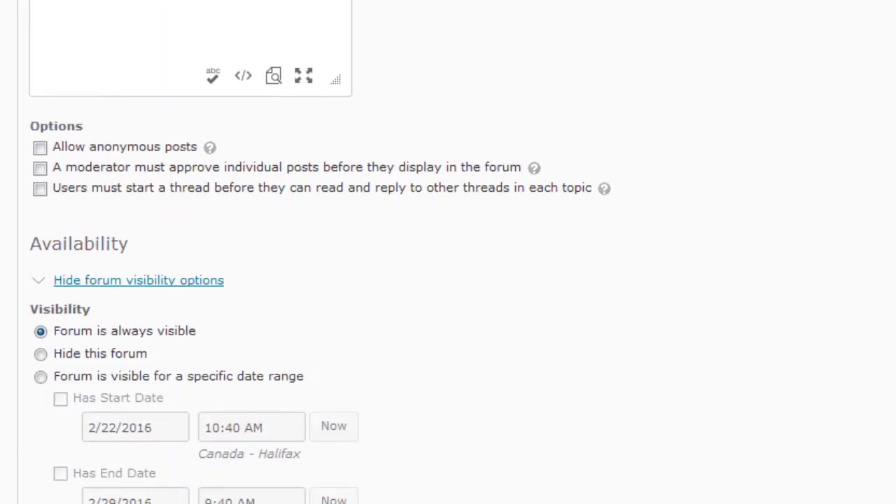
scroll(150, 486, "down", 3)
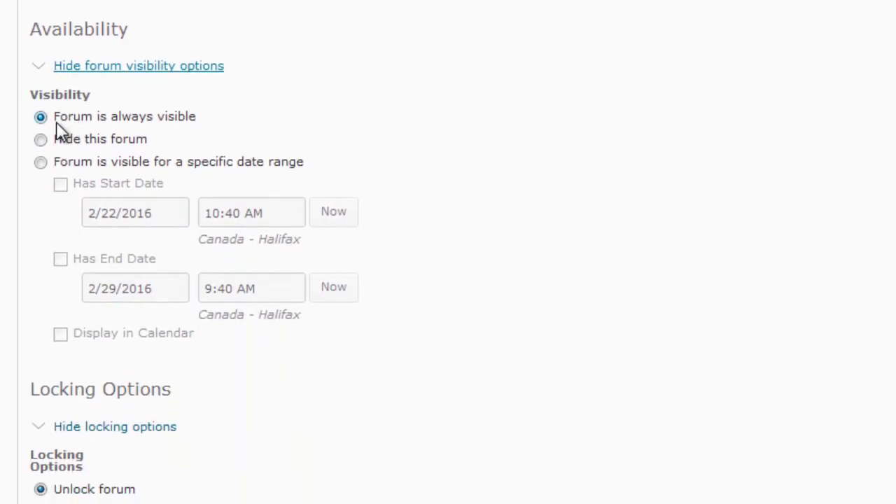
left_click_drag(56, 124, 224, 140)
left_click(238, 127)
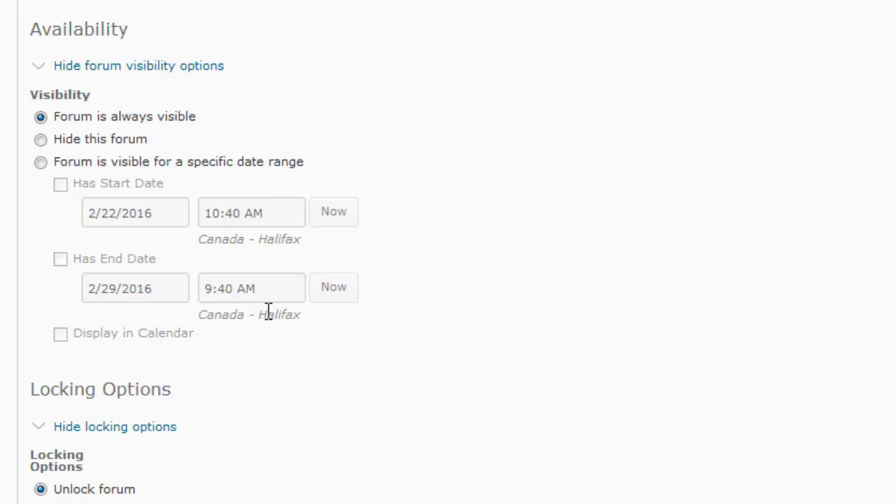
scroll(269, 315, "down", 1)
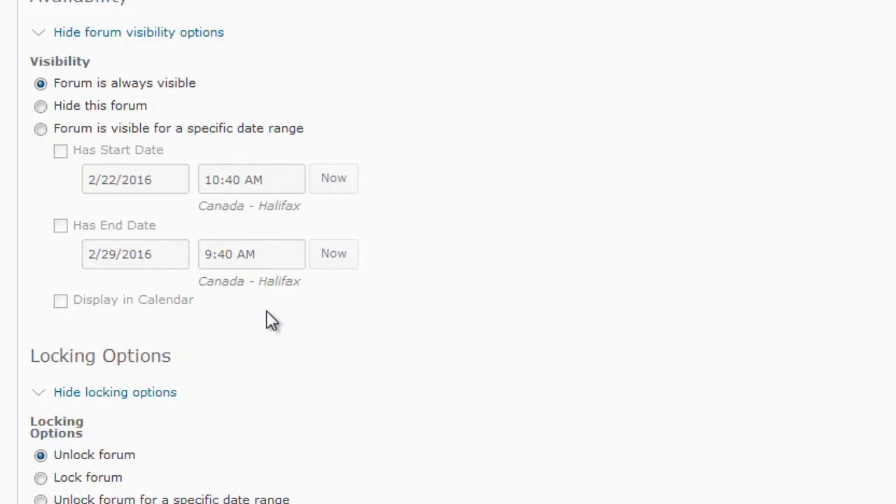
left_click_drag(30, 361, 112, 367)
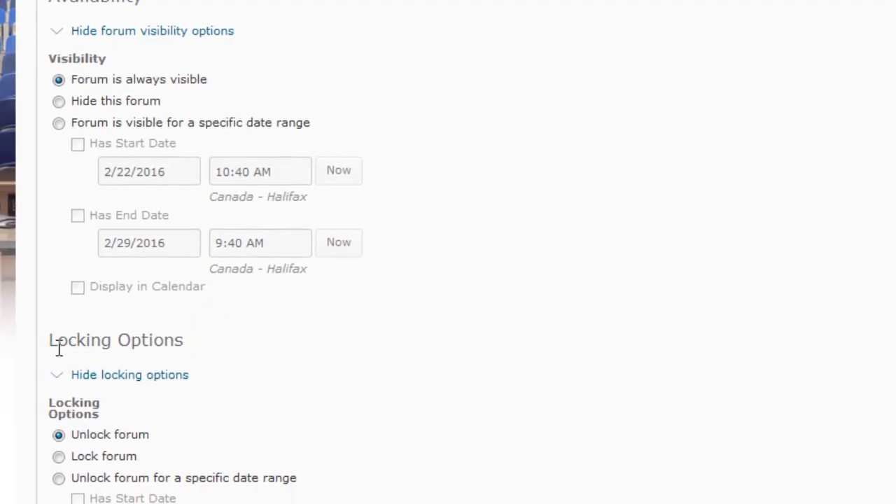
left_click_drag(142, 333, 225, 334)
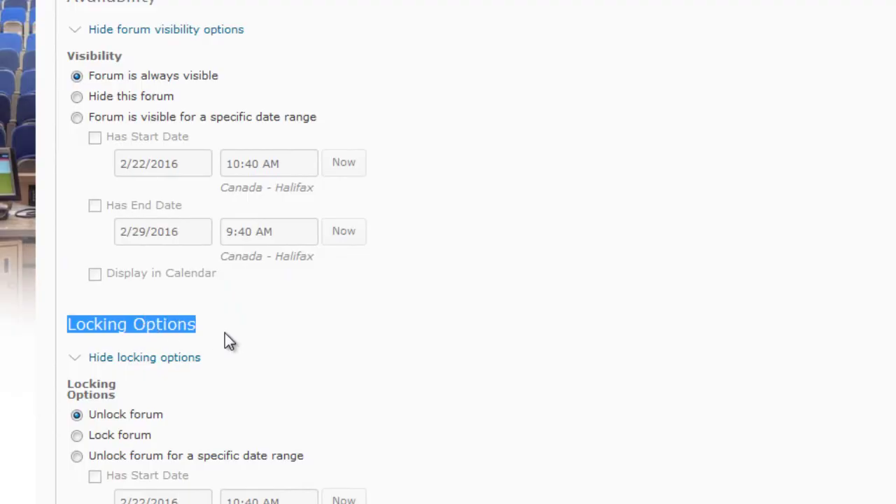
left_click(225, 333)
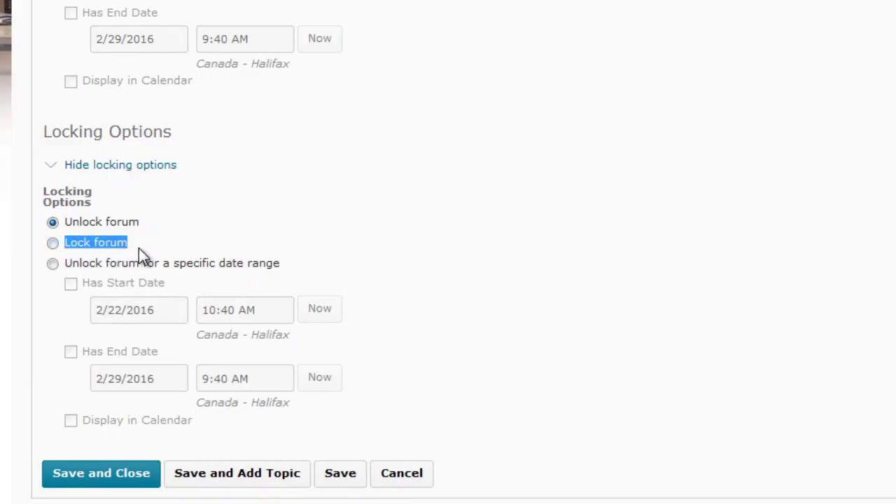
left_click(167, 235)
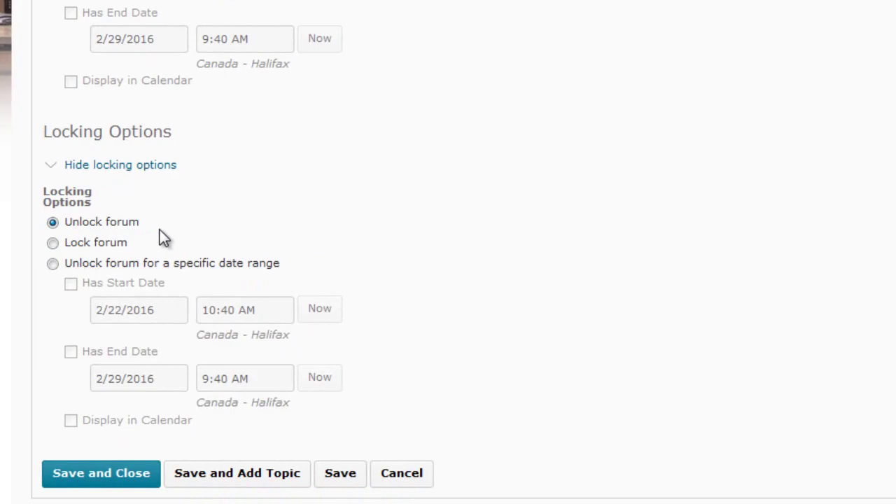
left_click_drag(62, 262, 309, 265)
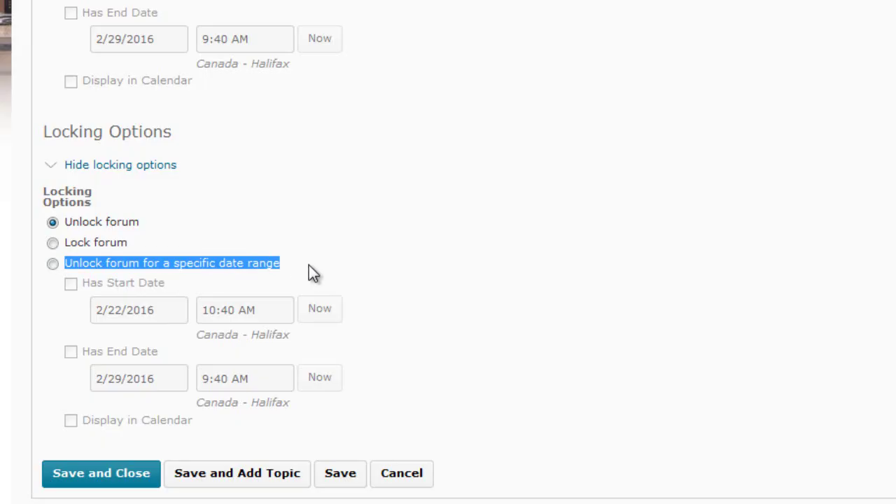
left_click(344, 250)
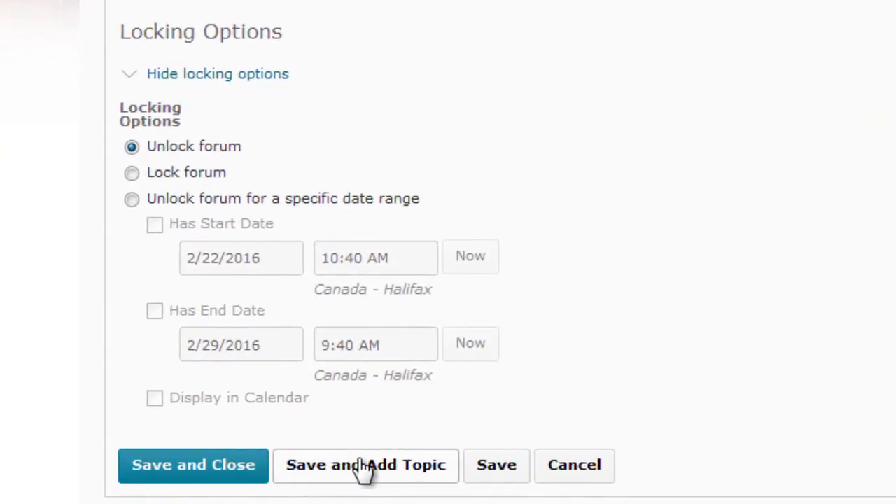
- Save the forum, then on Restrictions turn group and section restriction on and back off
left_click(491, 475)
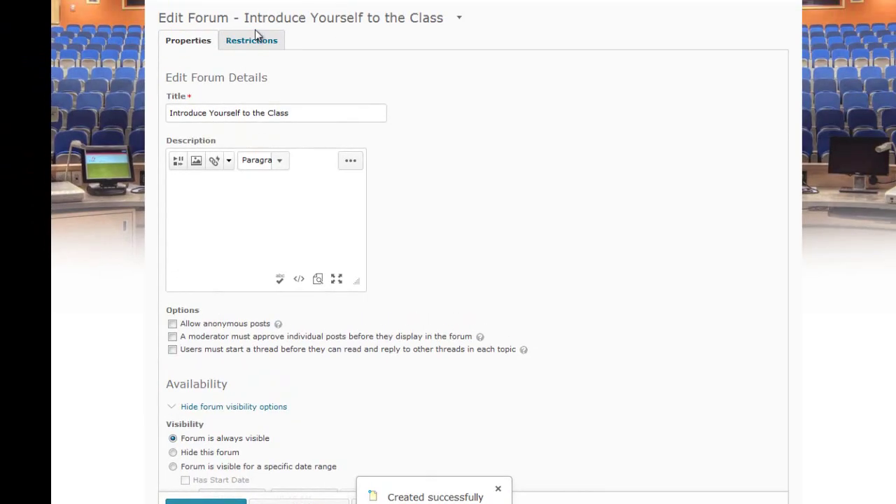
left_click(253, 42)
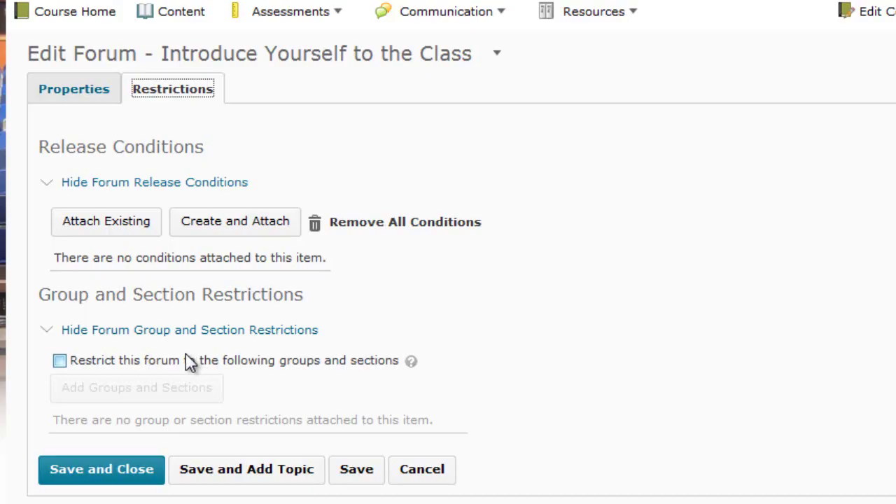
left_click(59, 362)
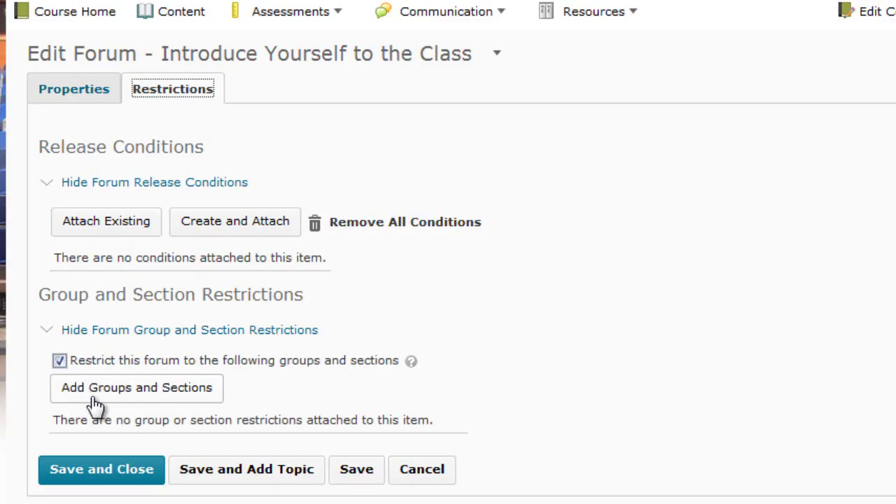
left_click(59, 362)
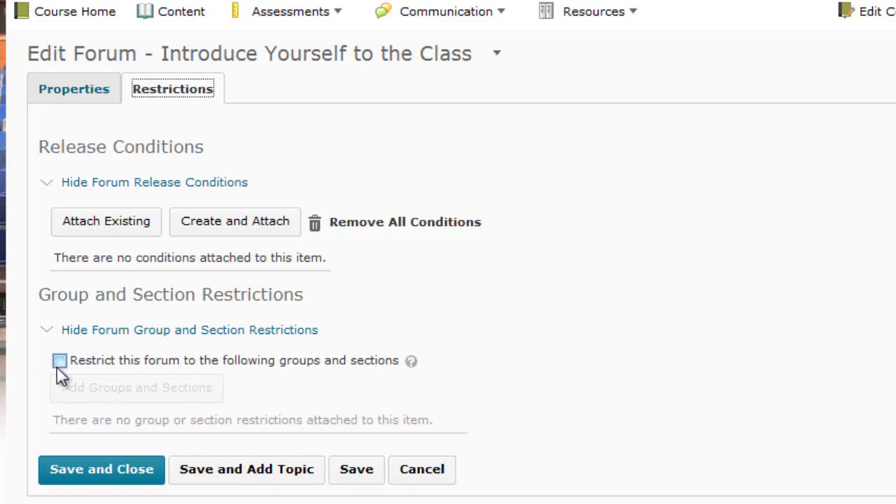
- Save and close to the Discussions List, then highlight the 'Introduce Yourself to the Class' forum title
left_click(84, 471)
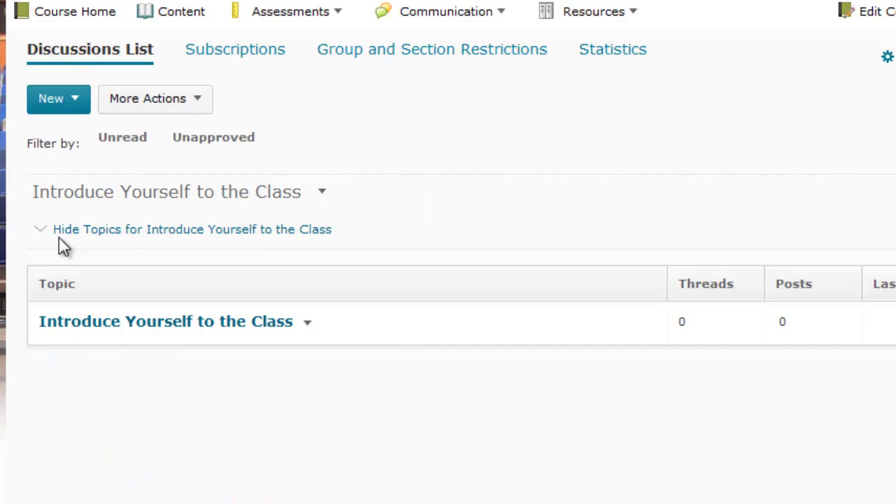
left_click_drag(302, 192, 125, 199)
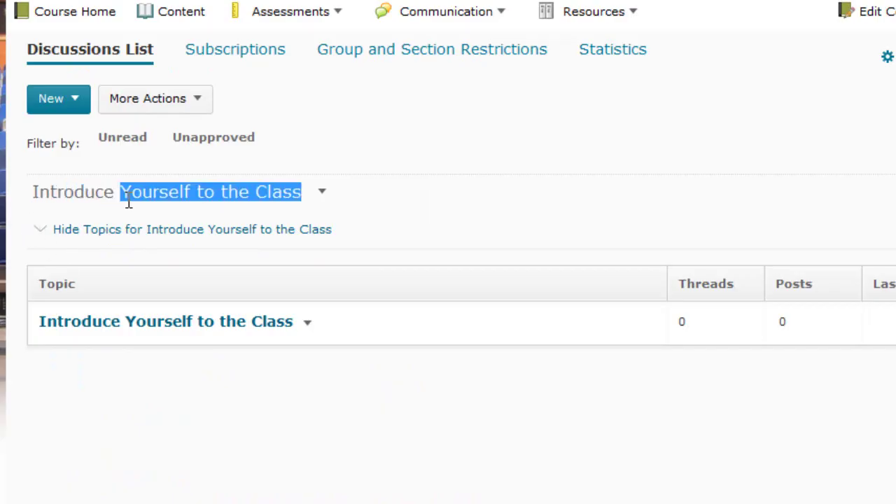
left_click(30, 200)
triple_click(34, 192)
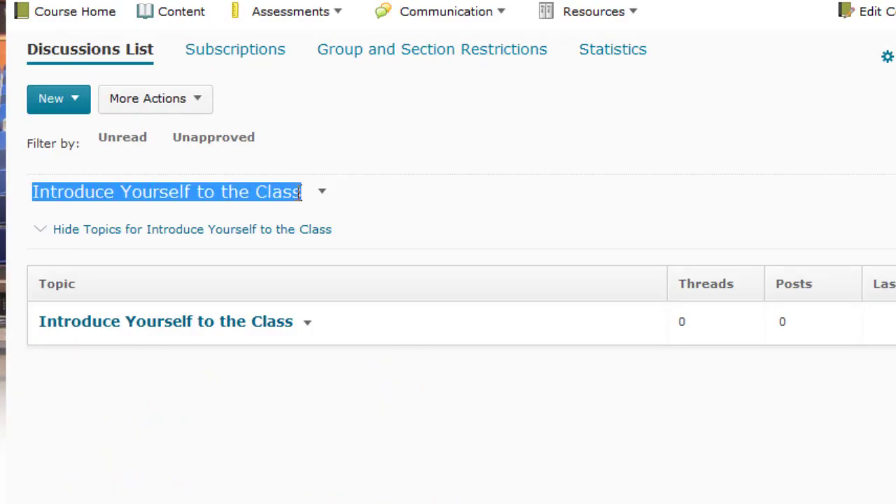
left_click(404, 226)
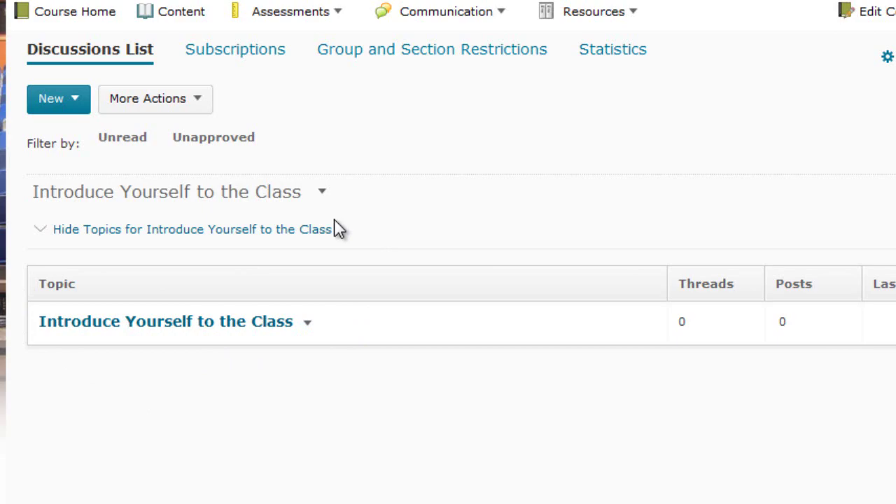